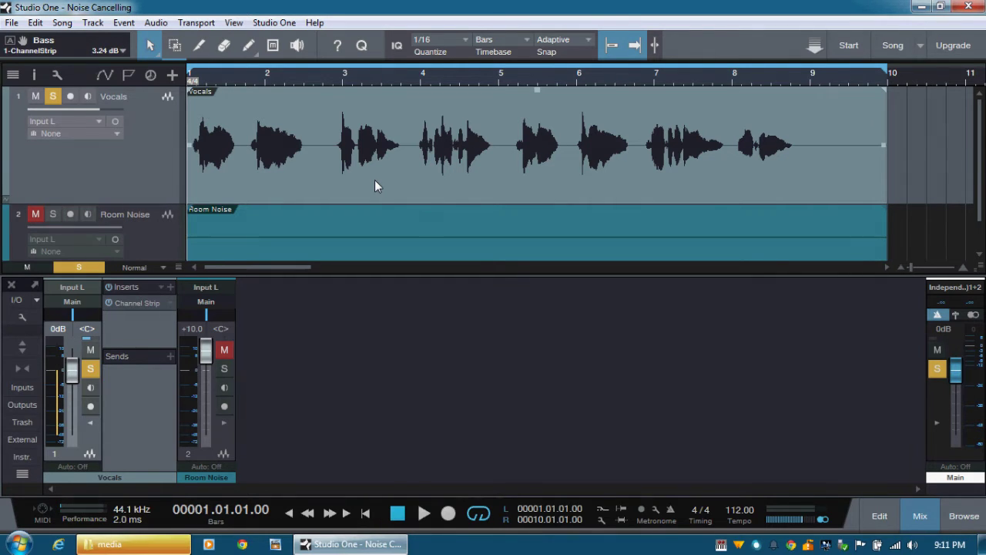
Step: Audition the Vocals track through its Channel Strip with a play-and-stop pass, then close the editor
{"action": "left_click", "coordinate": [134, 302]}
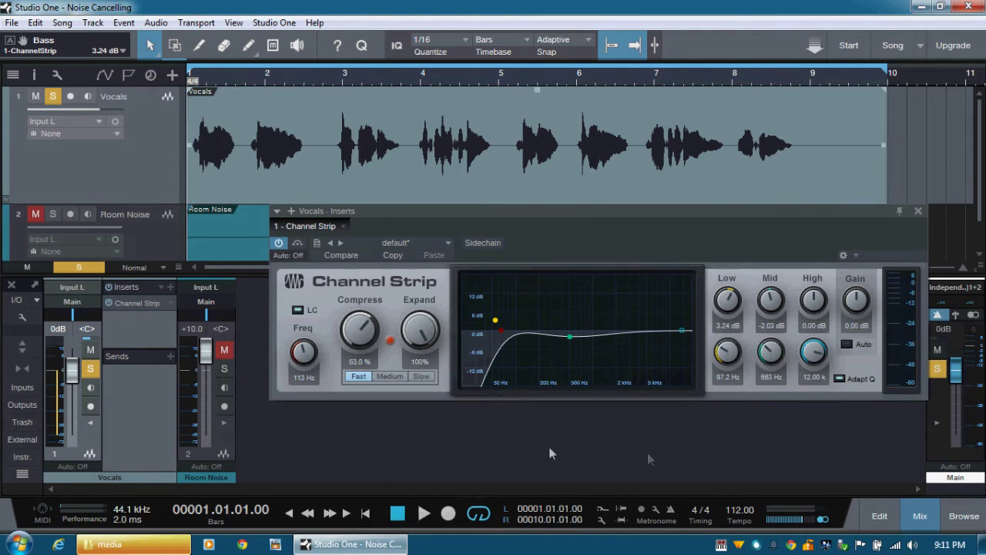
{"action": "left_click", "coordinate": [423, 514]}
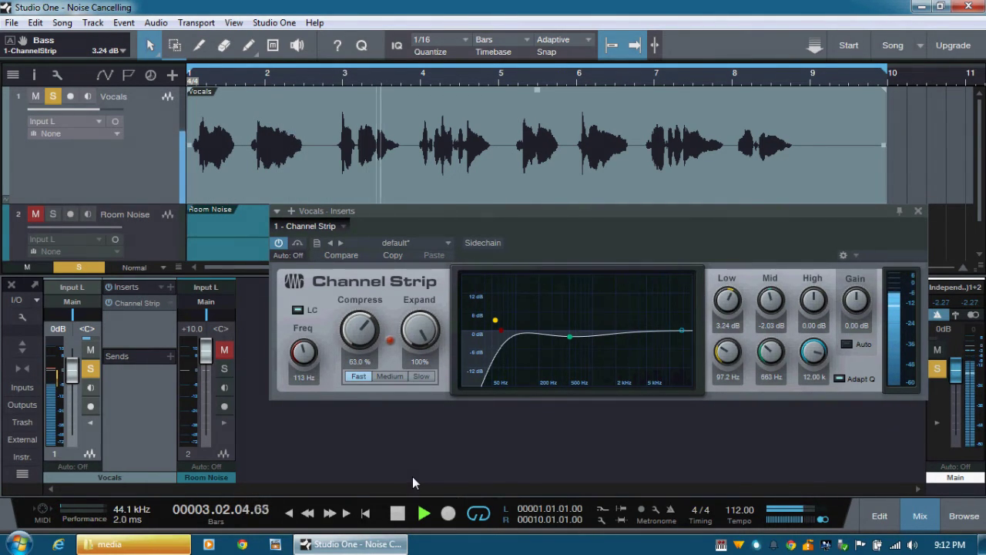
{"action": "left_click", "coordinate": [397, 515]}
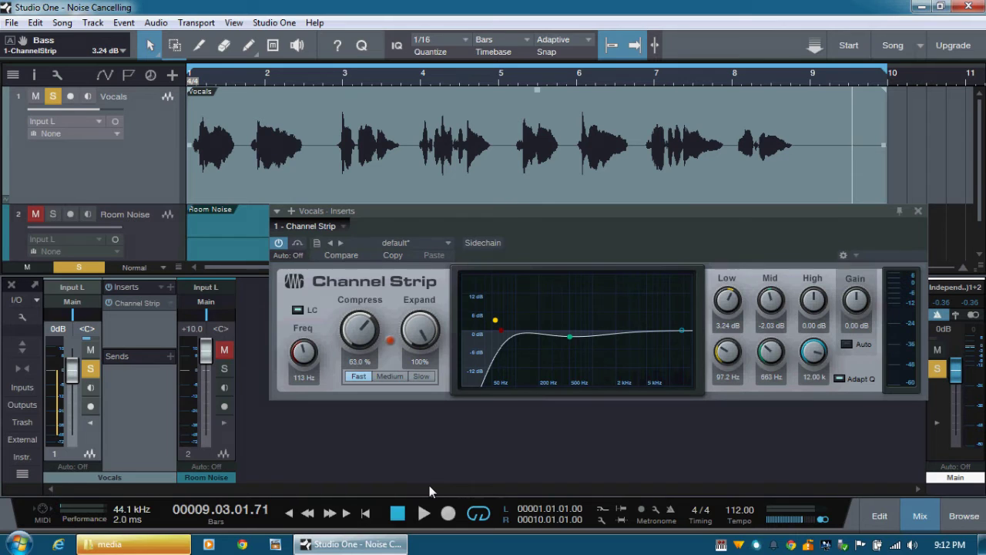
{"action": "left_click", "coordinate": [918, 211]}
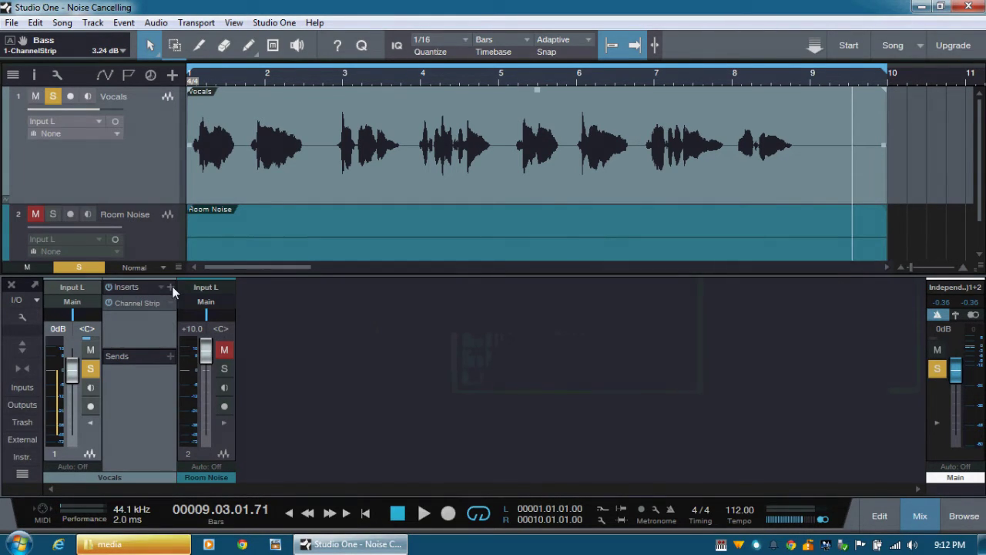
Step: Insert a Mixverb on the Vocals channel and load its Vocals Big preset (Mix 22.5%)
{"action": "left_click", "coordinate": [171, 287]}
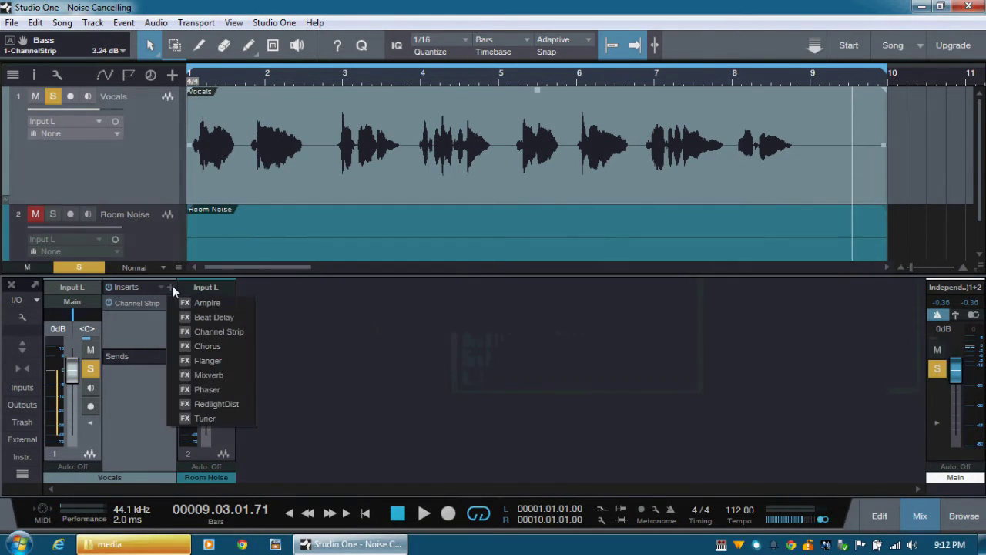
{"action": "left_click", "coordinate": [225, 375]}
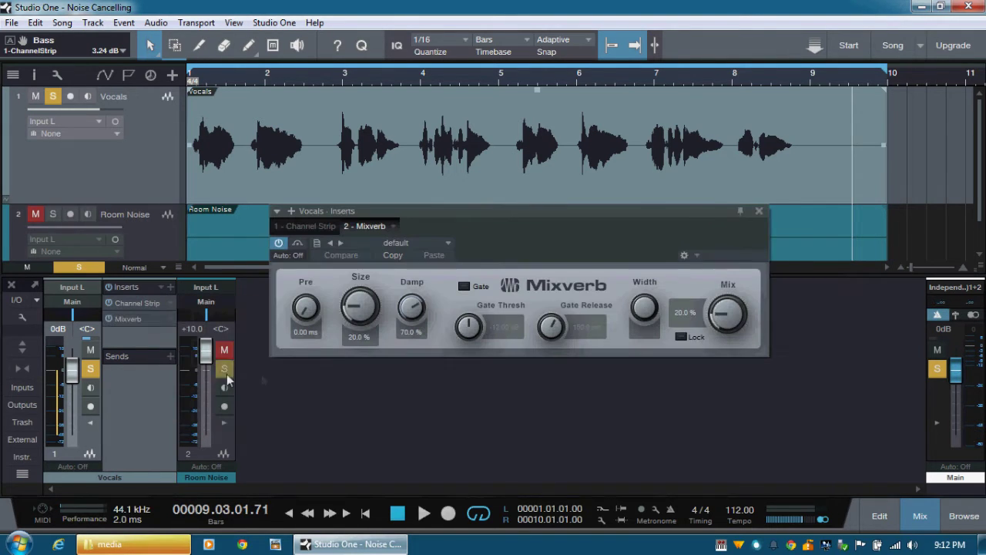
{"action": "left_click", "coordinate": [450, 242]}
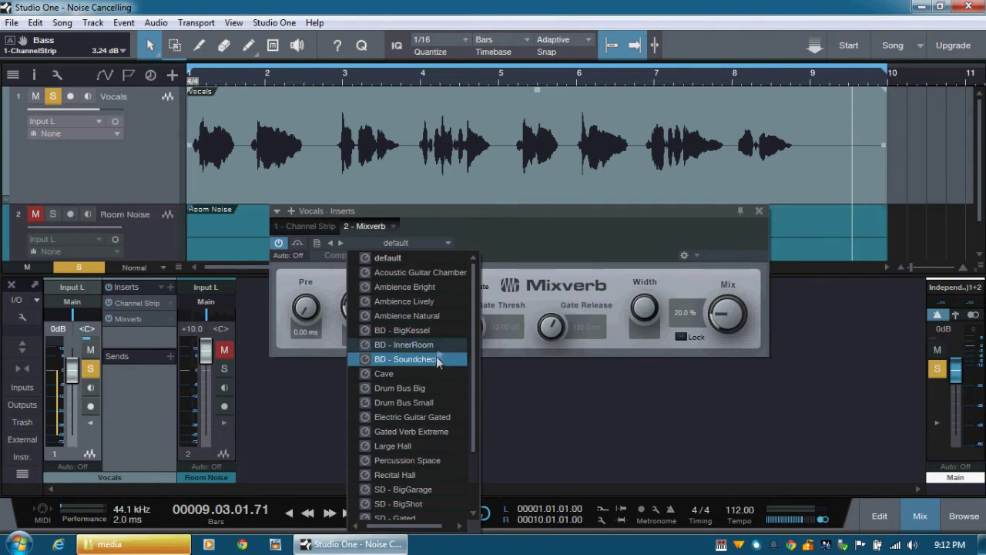
{"action": "scroll", "coordinate": [450, 389], "scroll_direction": "down", "scroll_amount": 2}
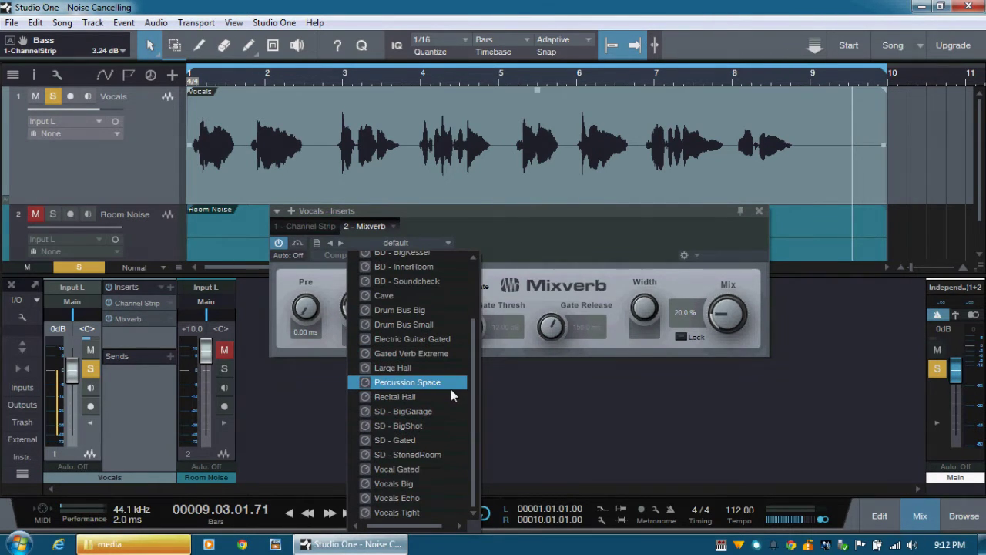
{"action": "left_click", "coordinate": [402, 485]}
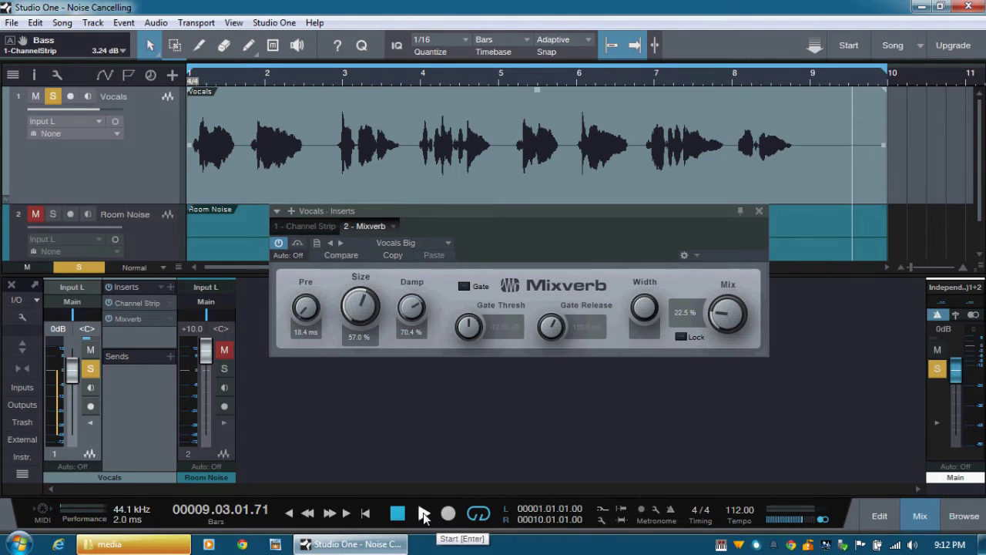
{"action": "left_click", "coordinate": [423, 512]}
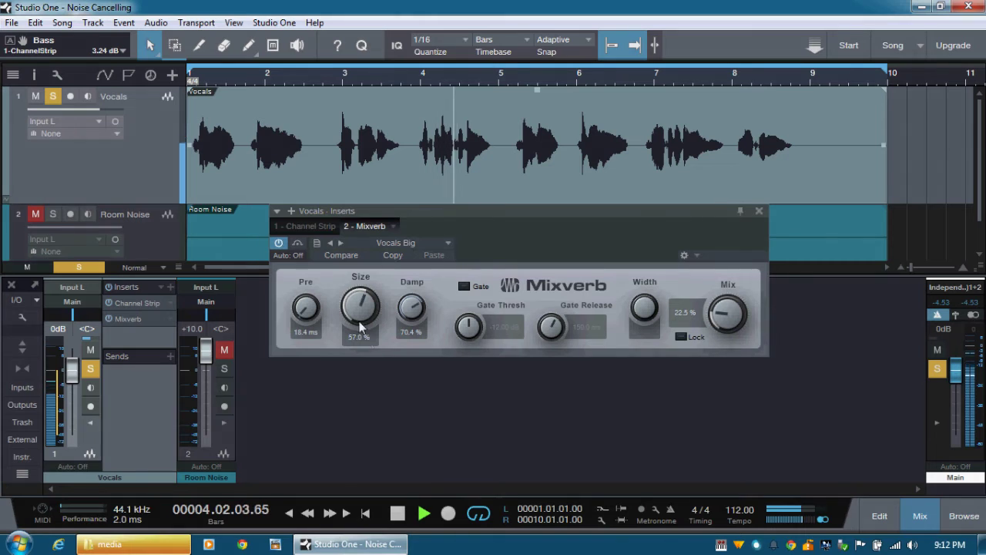
{"action": "left_click", "coordinate": [397, 513]}
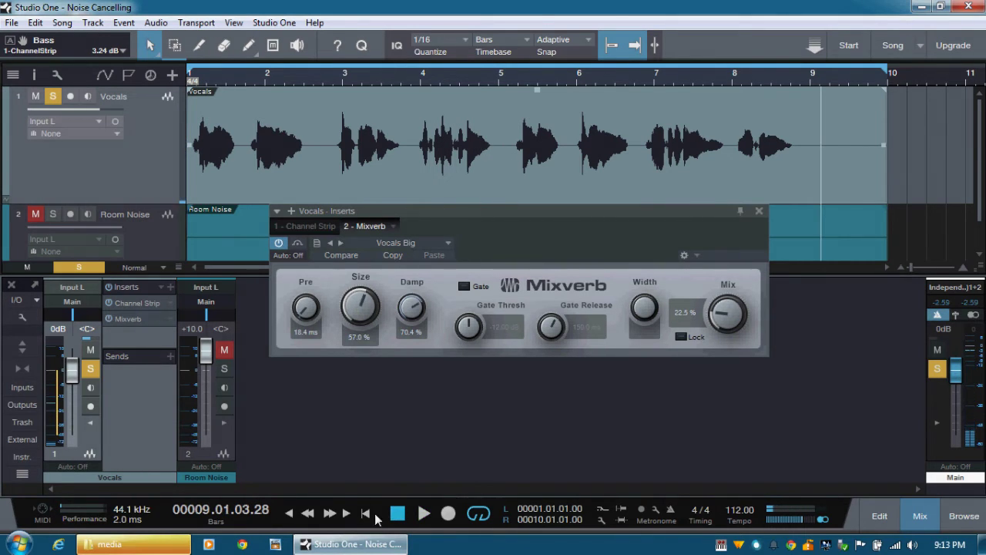
{"action": "left_click", "coordinate": [366, 513]}
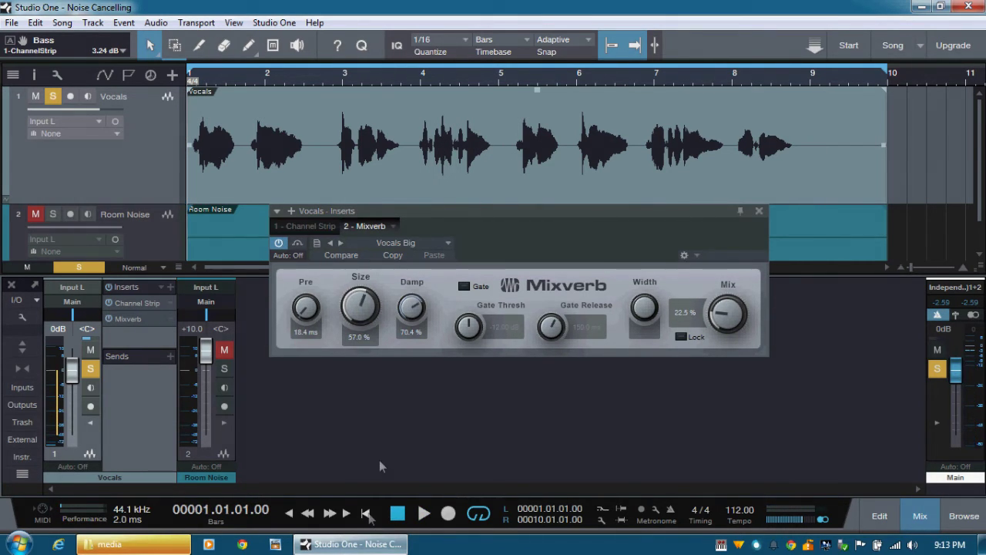
Step: Tune Mixverb to Pre 38.4 ms, Size 50.5%, Damp 25.3% and Mix 14.5%
{"action": "left_click_drag", "start_coordinate": [399, 309], "coordinate": [396, 352]}
{"action": "left_click_drag", "start_coordinate": [305, 318], "coordinate": [301, 306]}
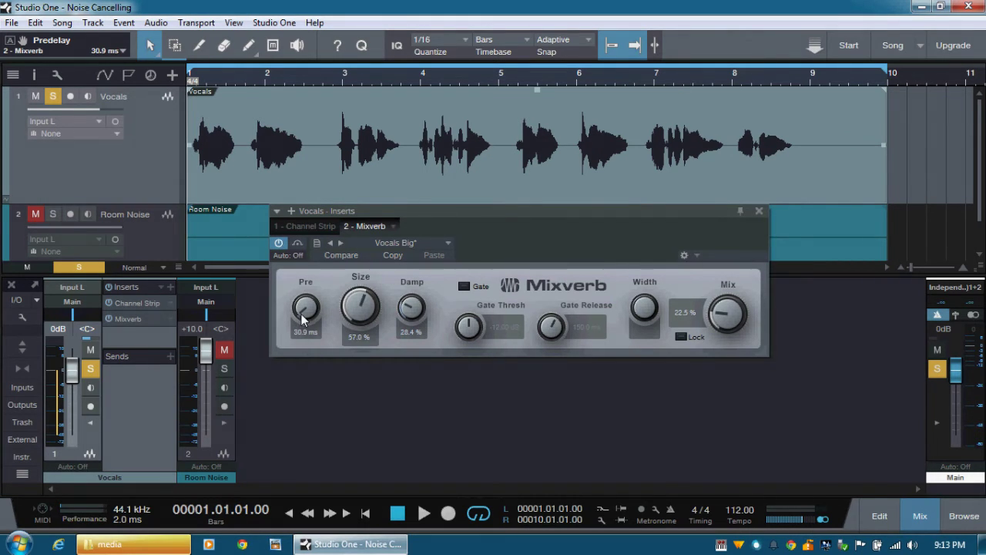
{"action": "scroll", "coordinate": [301, 312], "scroll_direction": "up", "scroll_amount": 2}
{"action": "scroll", "coordinate": [302, 312], "scroll_direction": "up", "scroll_amount": 5}
{"action": "scroll", "coordinate": [302, 310], "scroll_direction": "down", "scroll_amount": 3}
{"action": "scroll", "coordinate": [356, 312], "scroll_direction": "down", "scroll_amount": 3}
{"action": "mouse_move", "coordinate": [410, 308]}
{"action": "left_mouse_down"}
{"action": "mouse_move", "coordinate": [409, 326]}
{"action": "mouse_move", "coordinate": [425, 266]}
{"action": "mouse_move", "coordinate": [404, 308]}
{"action": "left_mouse_up"}
{"action": "mouse_move", "coordinate": [721, 322]}
{"action": "left_mouse_down"}
{"action": "mouse_move", "coordinate": [717, 333]}
{"action": "mouse_move", "coordinate": [717, 322]}
{"action": "left_mouse_up"}
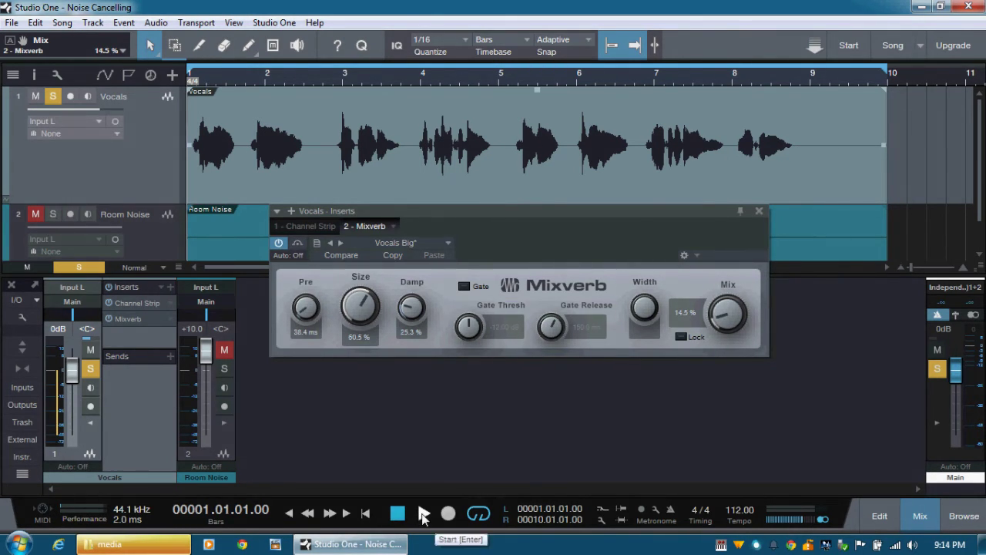
{"action": "key", "text": "space"}
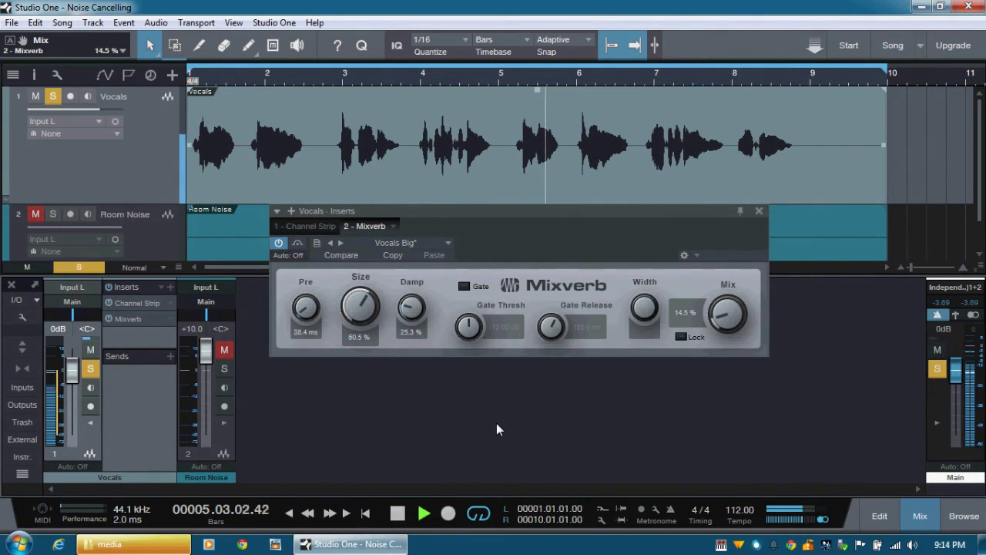
{"action": "left_click", "coordinate": [398, 513]}
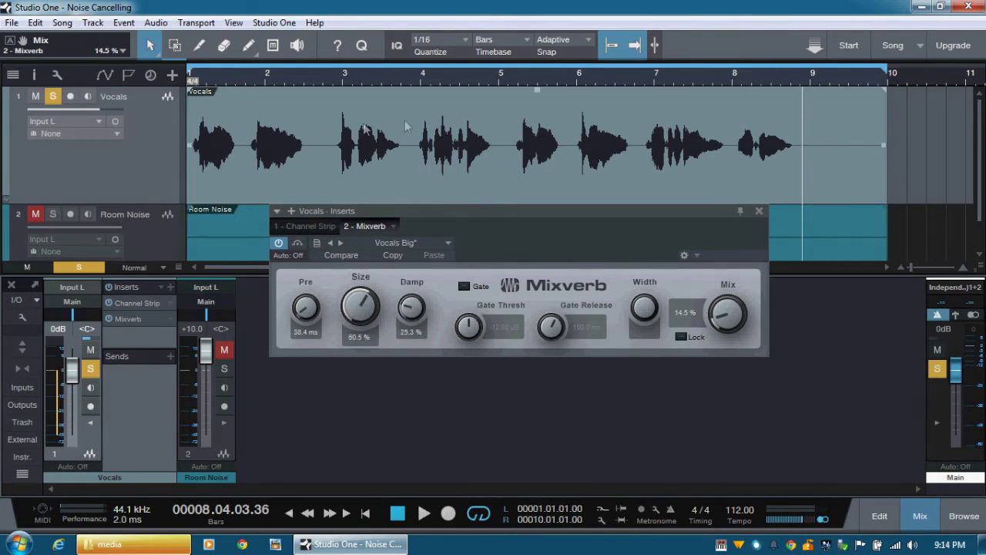
{"action": "left_click", "coordinate": [115, 122]}
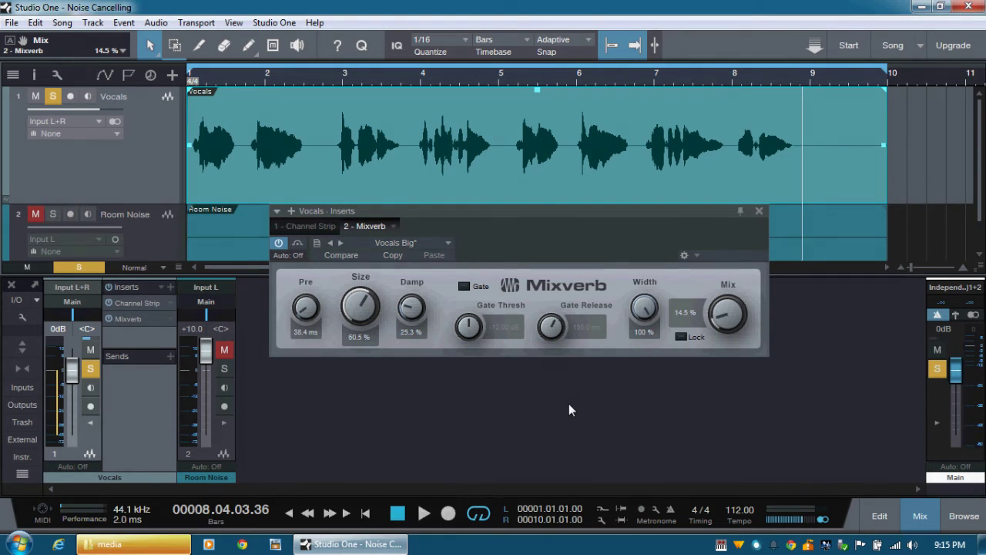
{"action": "left_click", "coordinate": [423, 514]}
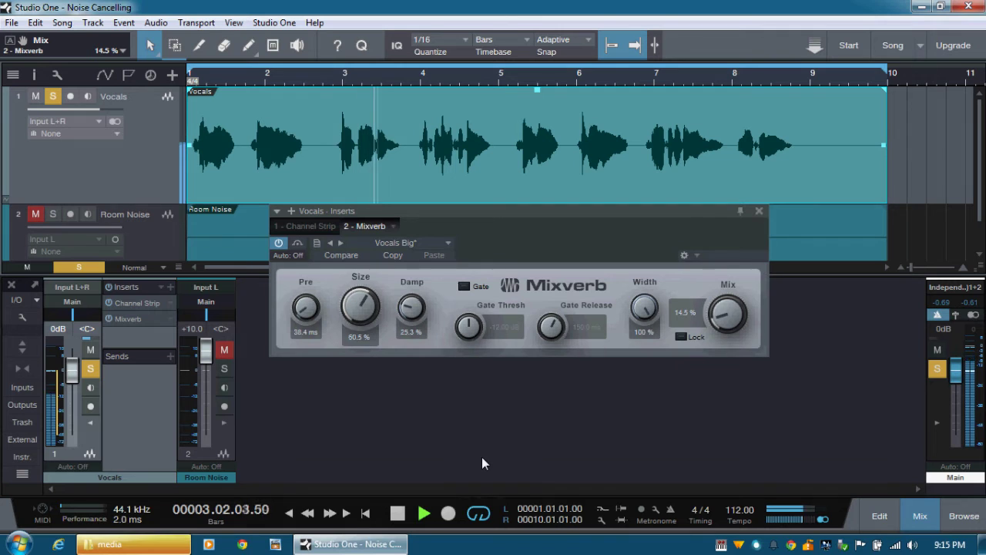
{"action": "left_click", "coordinate": [115, 123]}
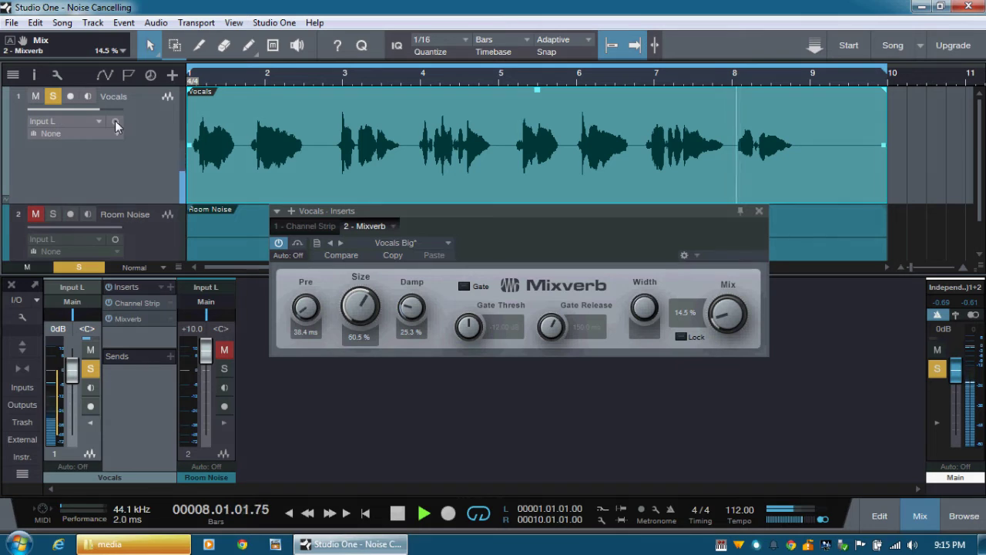
Step: Switch the Vocals channel to stereo Input L+R and lower the reverb Mix to 11.5%
{"action": "key", "text": "Home"}
{"action": "left_click", "coordinate": [116, 121]}
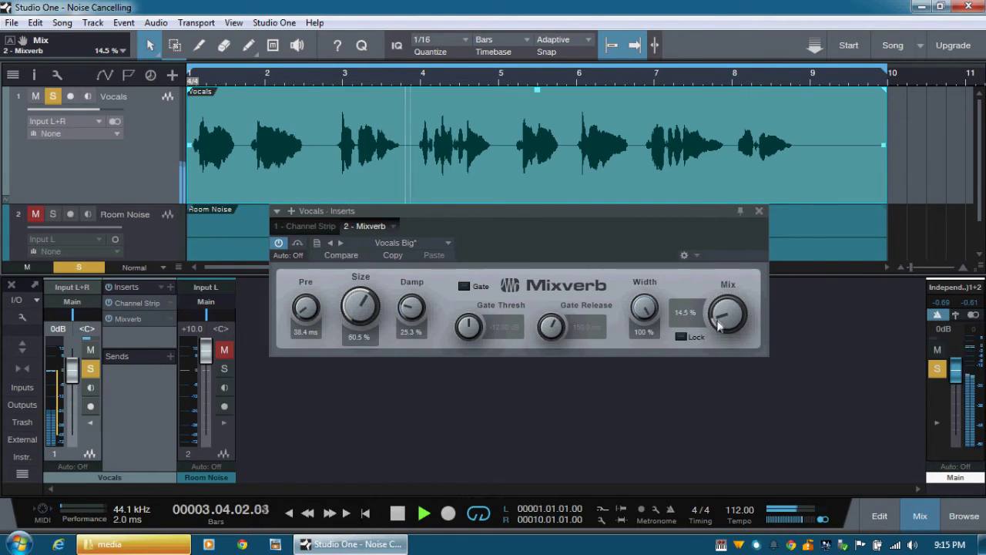
{"action": "scroll", "coordinate": [718, 321], "scroll_direction": "down", "scroll_amount": 3}
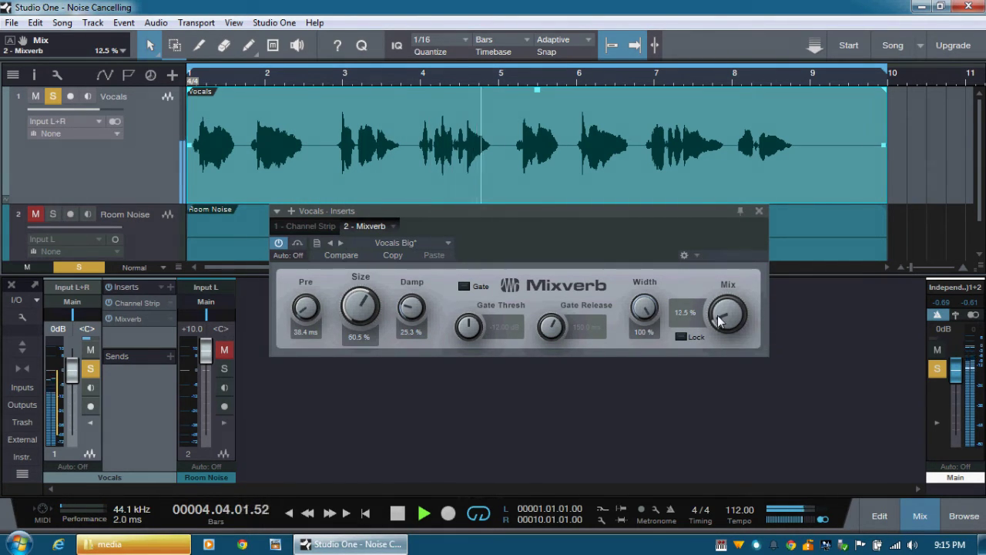
{"action": "key", "text": "space"}
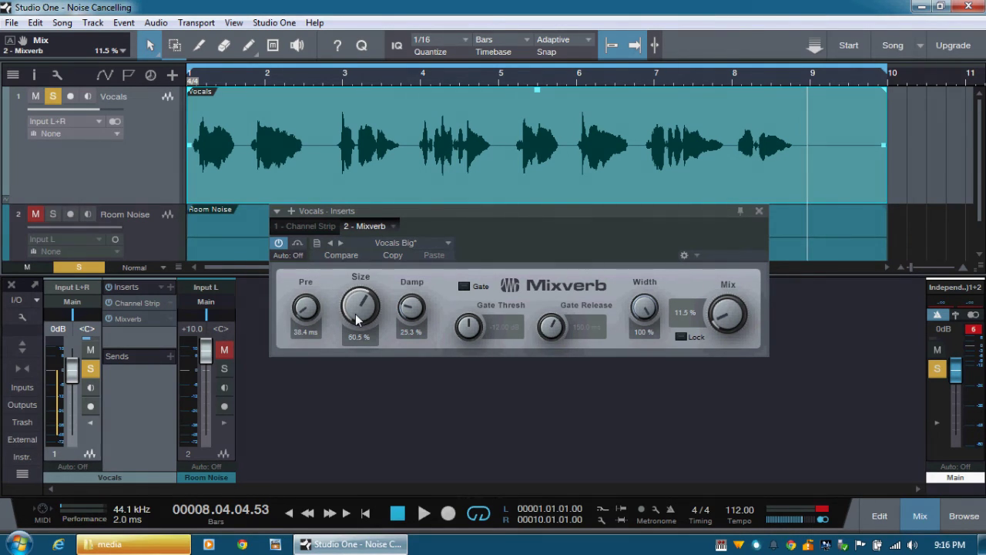
Step: Lower the reverb Mix to 8.5%, then sweep Width during playback and return it to 100%
{"action": "left_click_drag", "start_coordinate": [716, 319], "coordinate": [716, 322]}
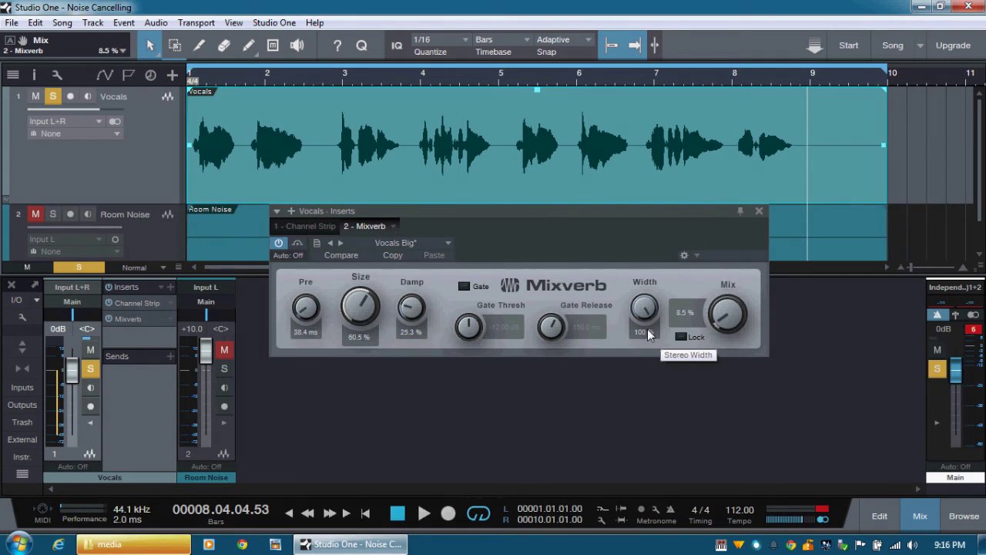
{"action": "left_click", "coordinate": [365, 512]}
{"action": "left_click", "coordinate": [424, 513]}
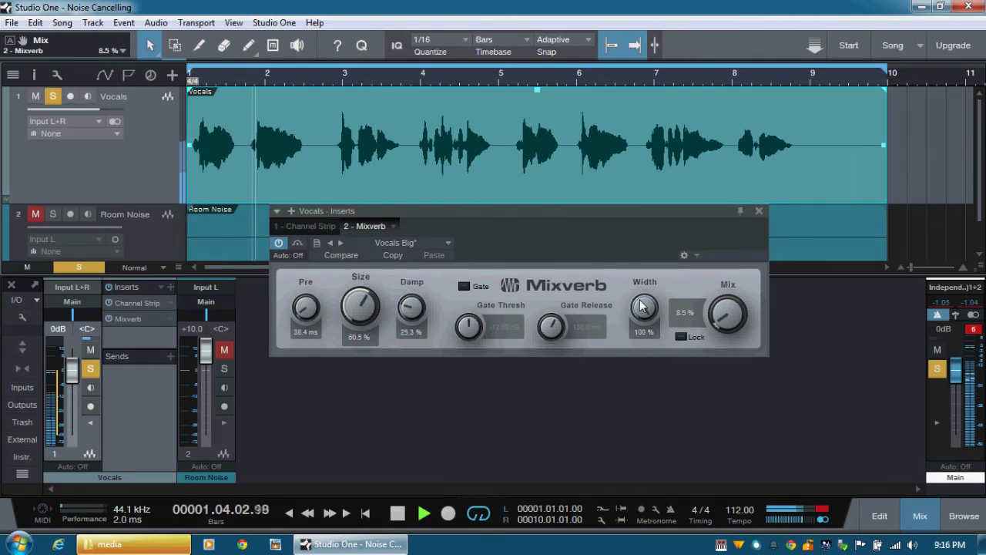
{"action": "left_click_drag", "start_coordinate": [644, 307], "coordinate": [651, 473]}
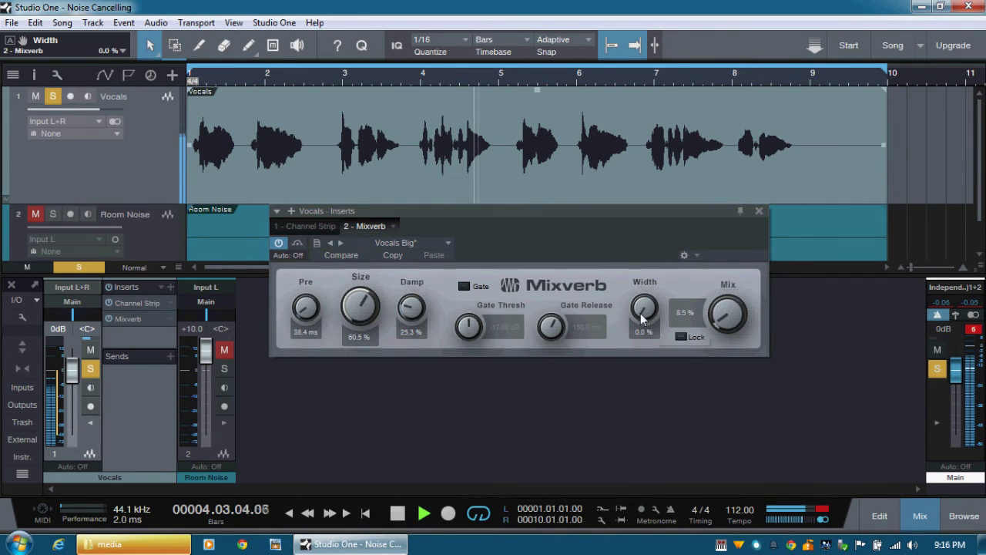
{"action": "left_click_drag", "start_coordinate": [644, 316], "coordinate": [660, 154]}
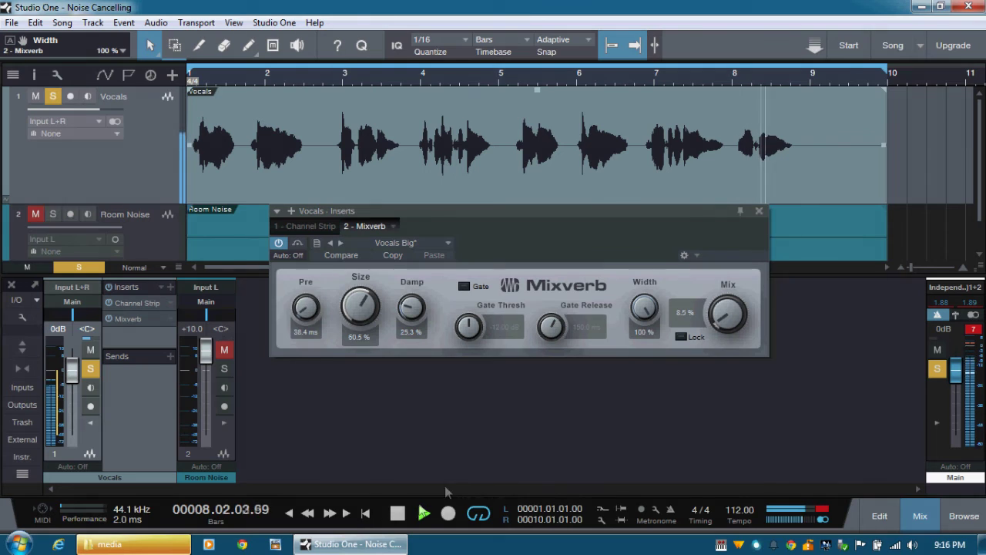
{"action": "left_click", "coordinate": [397, 514]}
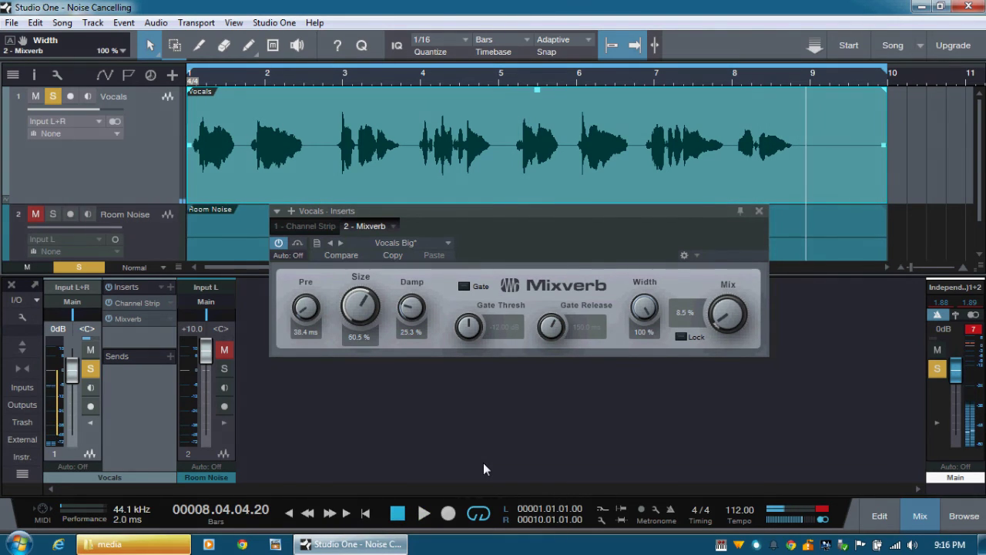